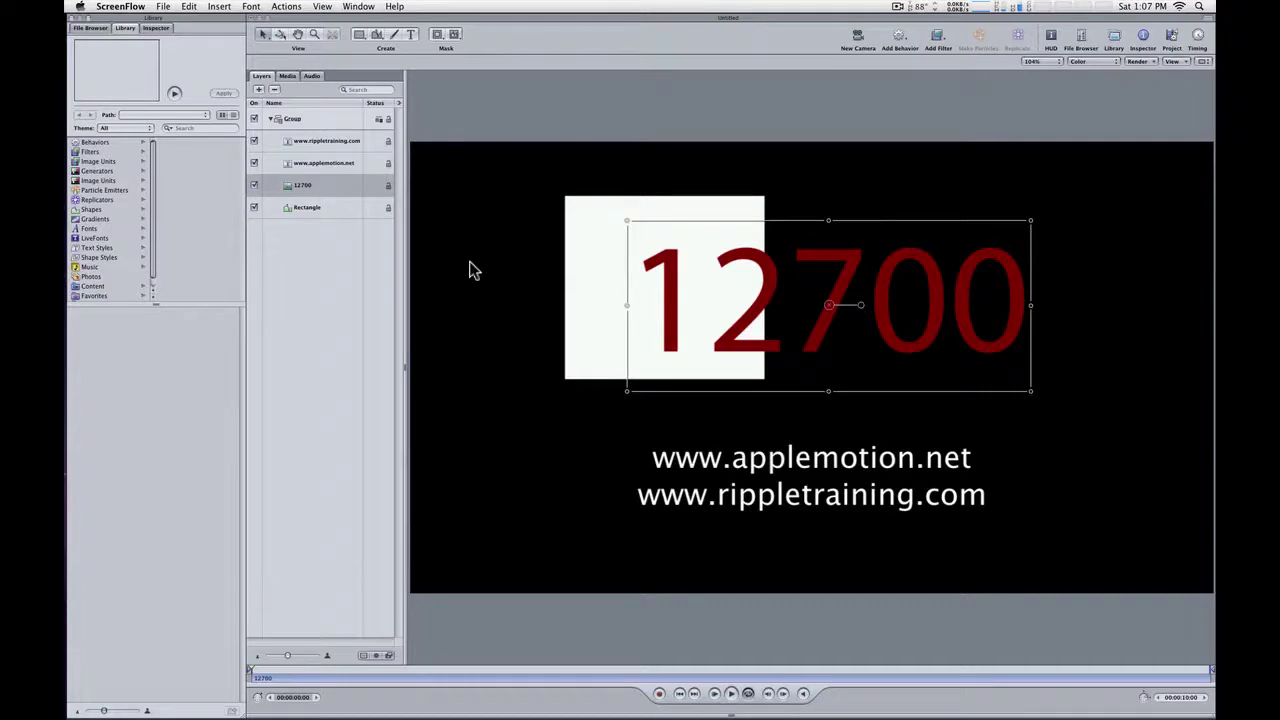
# Step: In Illustrator, confirm the 12700 document is in RGB Color mode with text at 127, 0, 0
pyautogui.press('super+Tab')
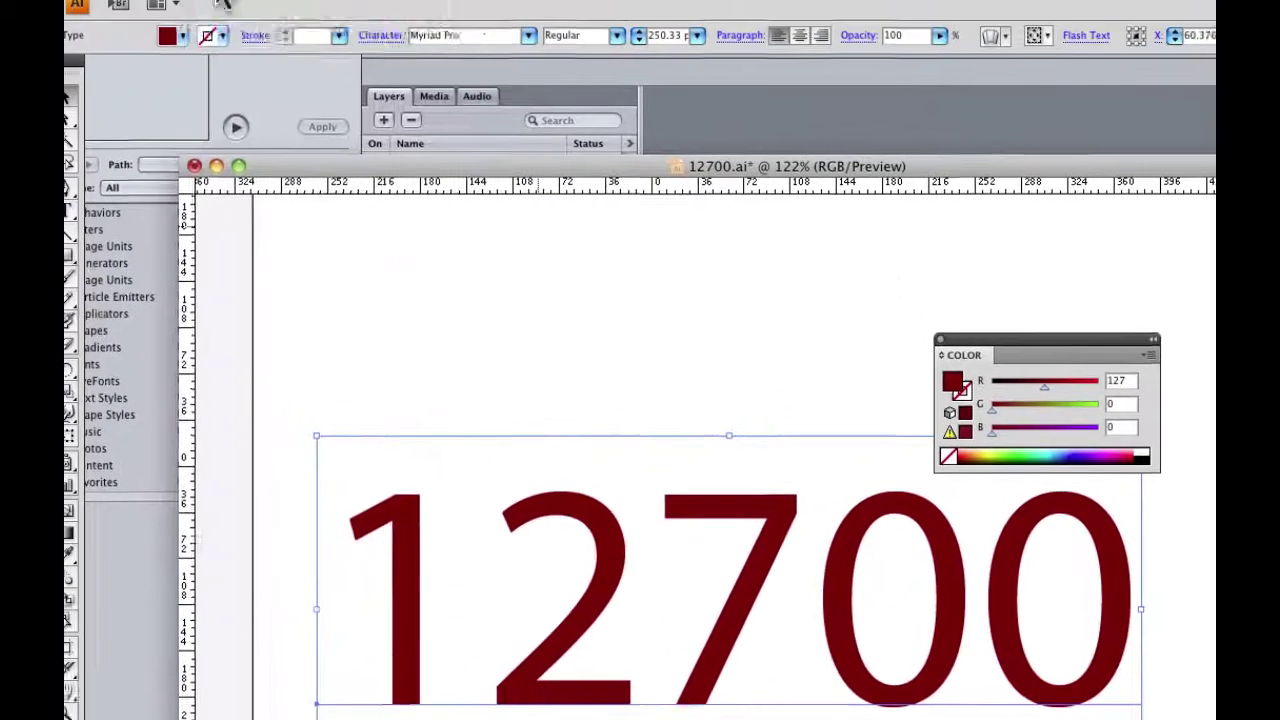
pyautogui.click(206, 0)
pyautogui.moveTo(316, 485)
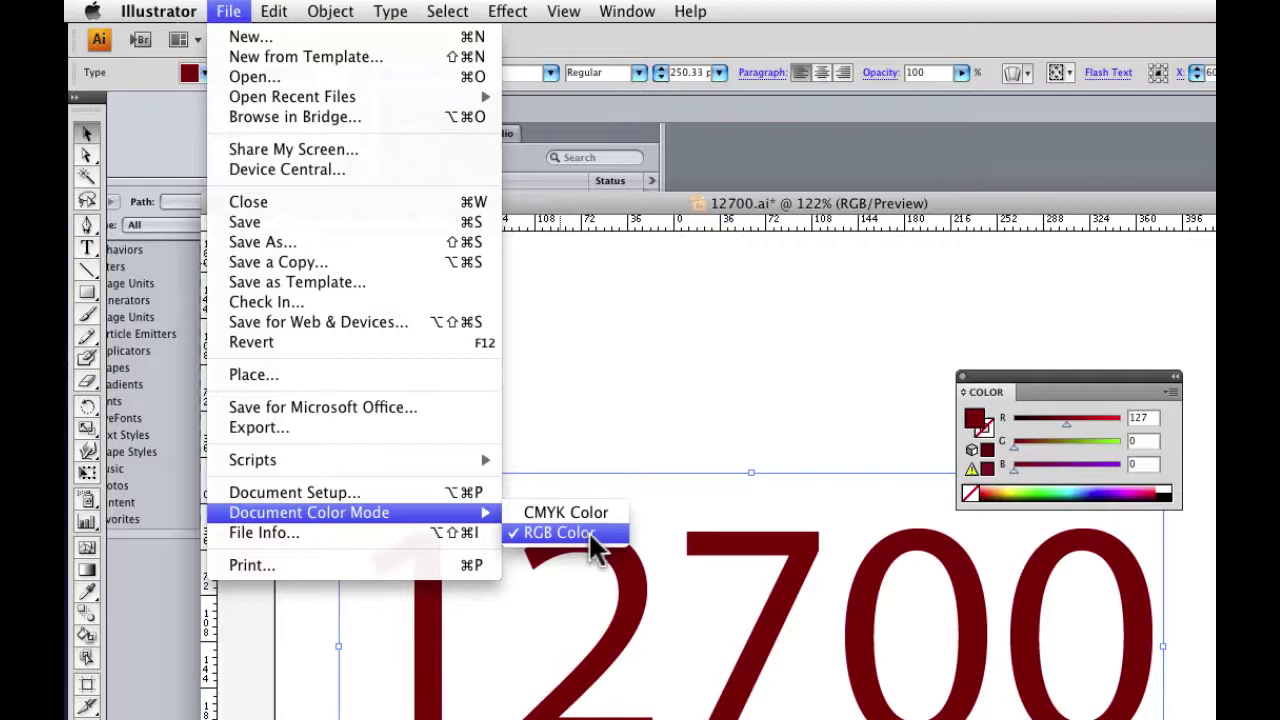
pyautogui.click(672, 540)
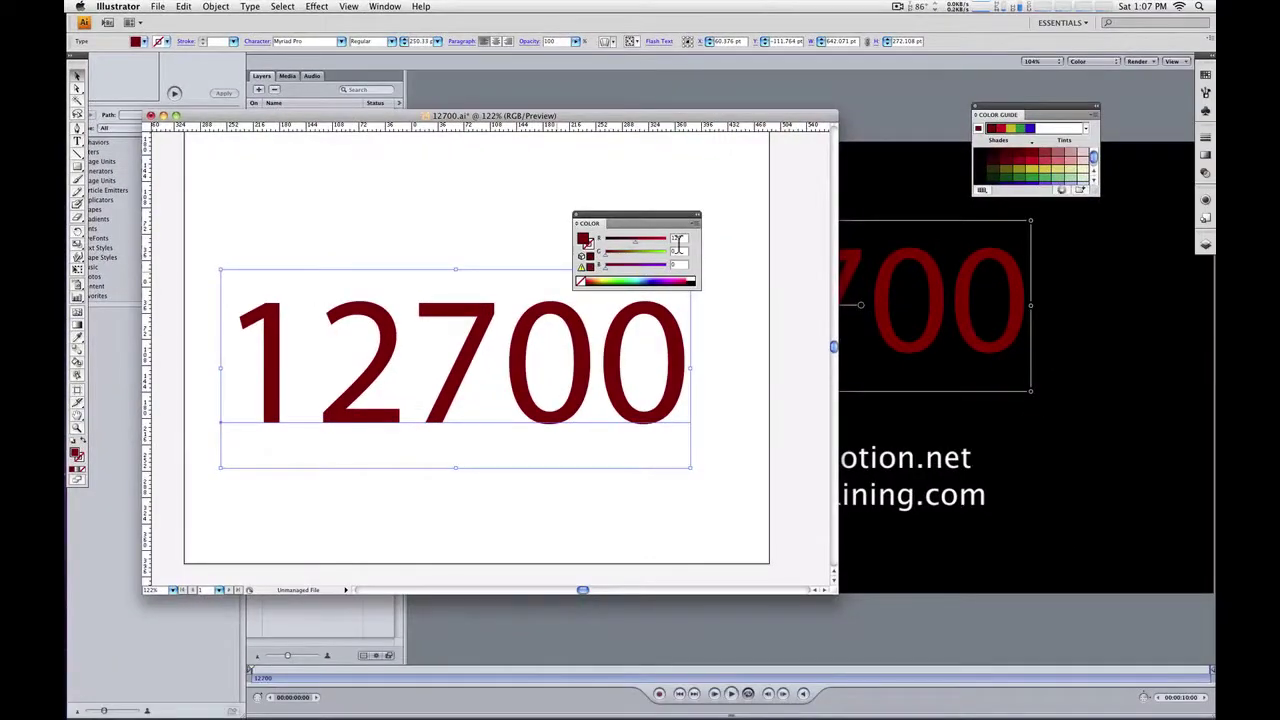
pyautogui.click(493, 295)
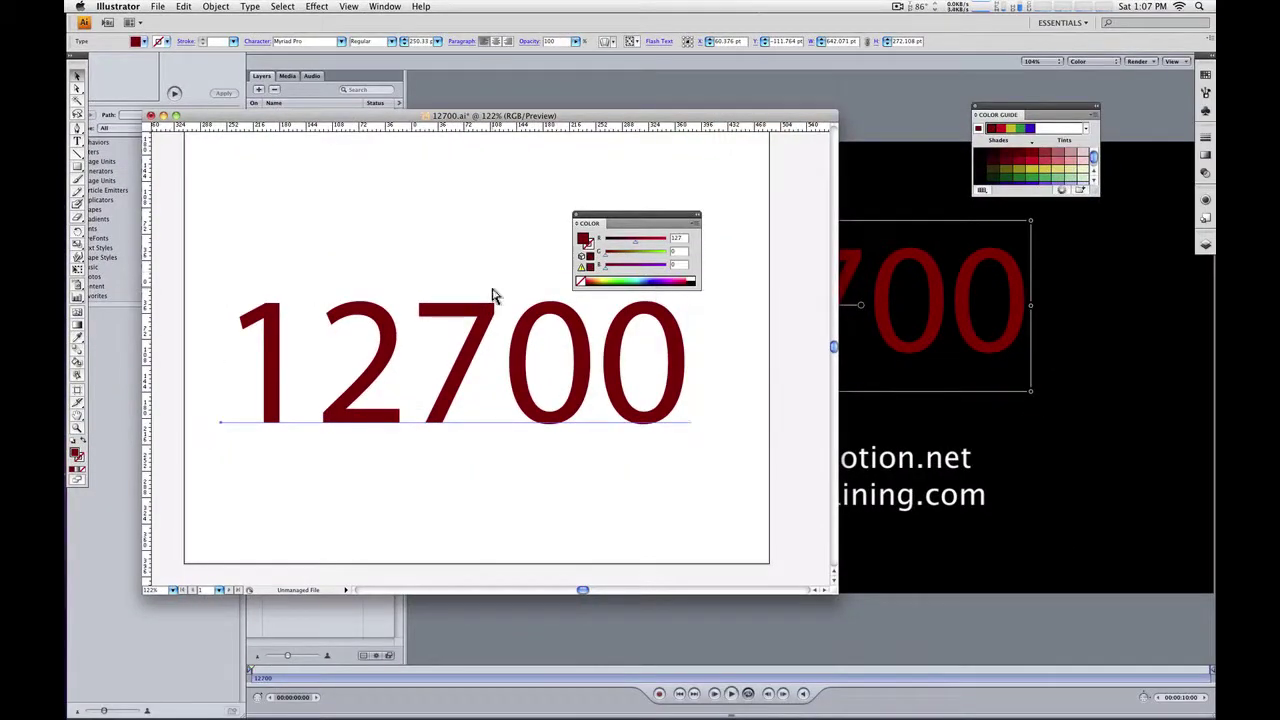
# Step: Back in Motion, enable the Color readout in the status bar to show the numerals' RGB values
pyautogui.press('super+Tab')
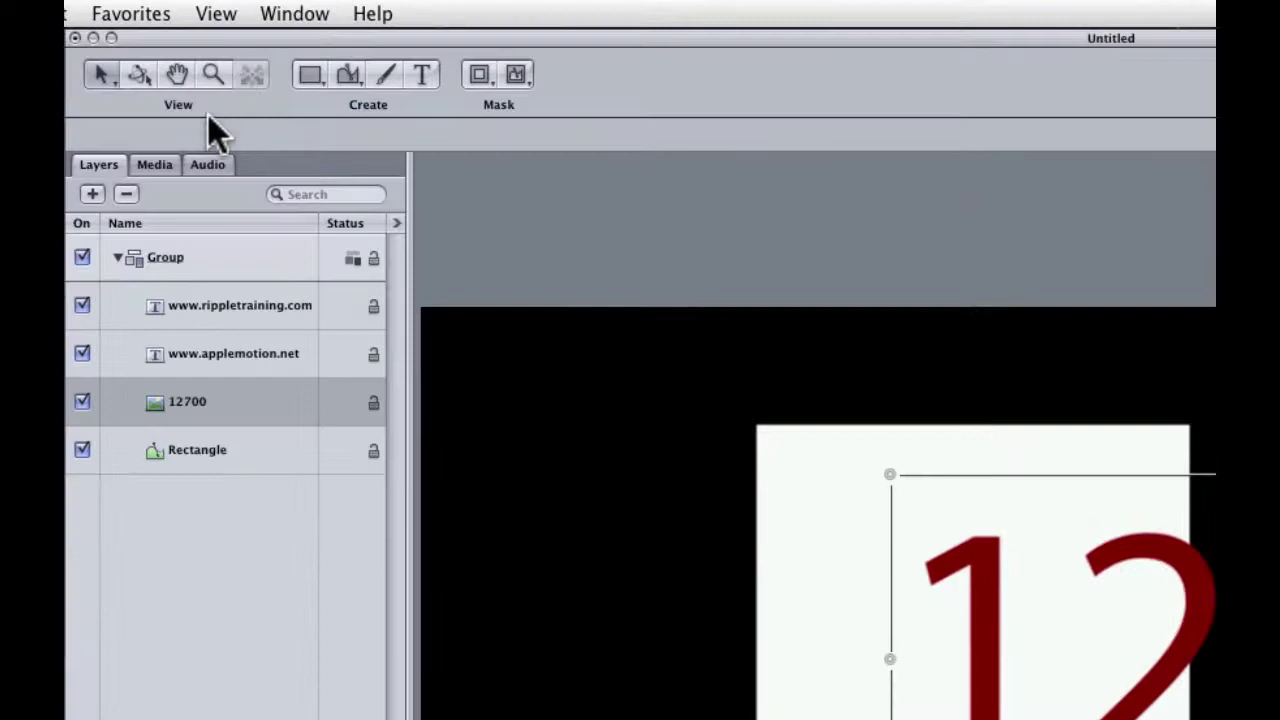
pyautogui.rightClick(199, 132)
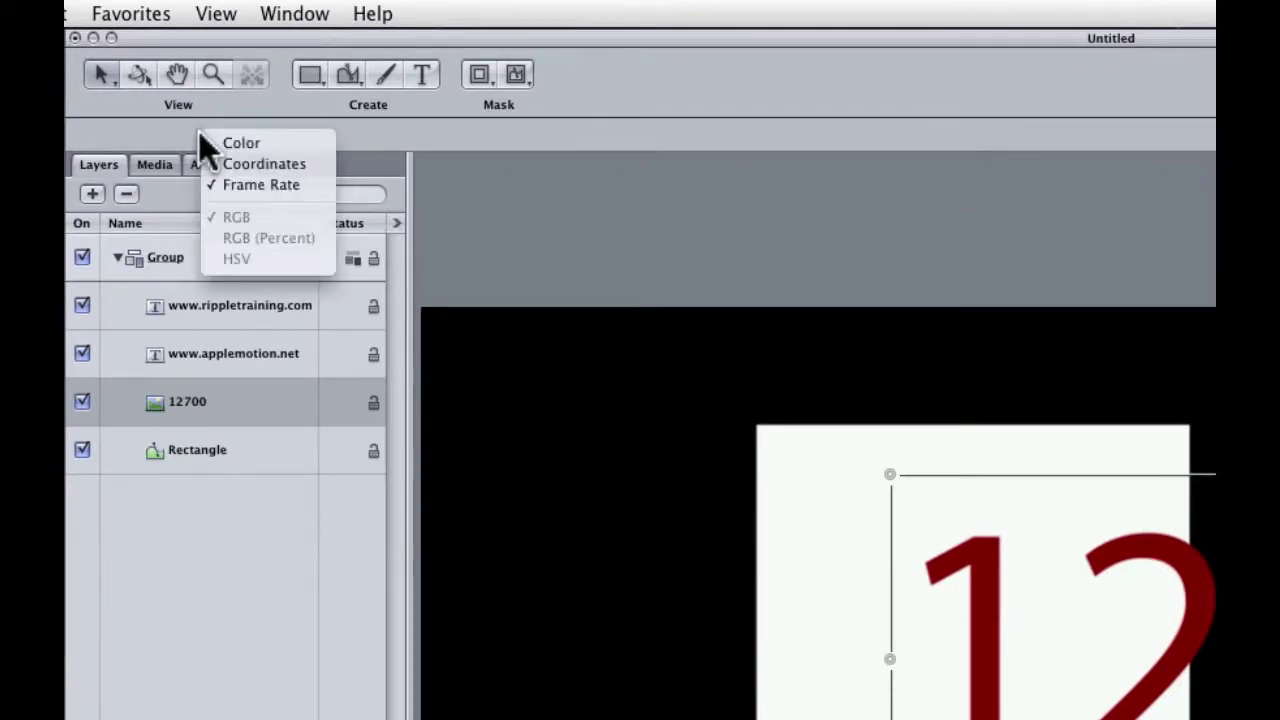
pyautogui.click(265, 144)
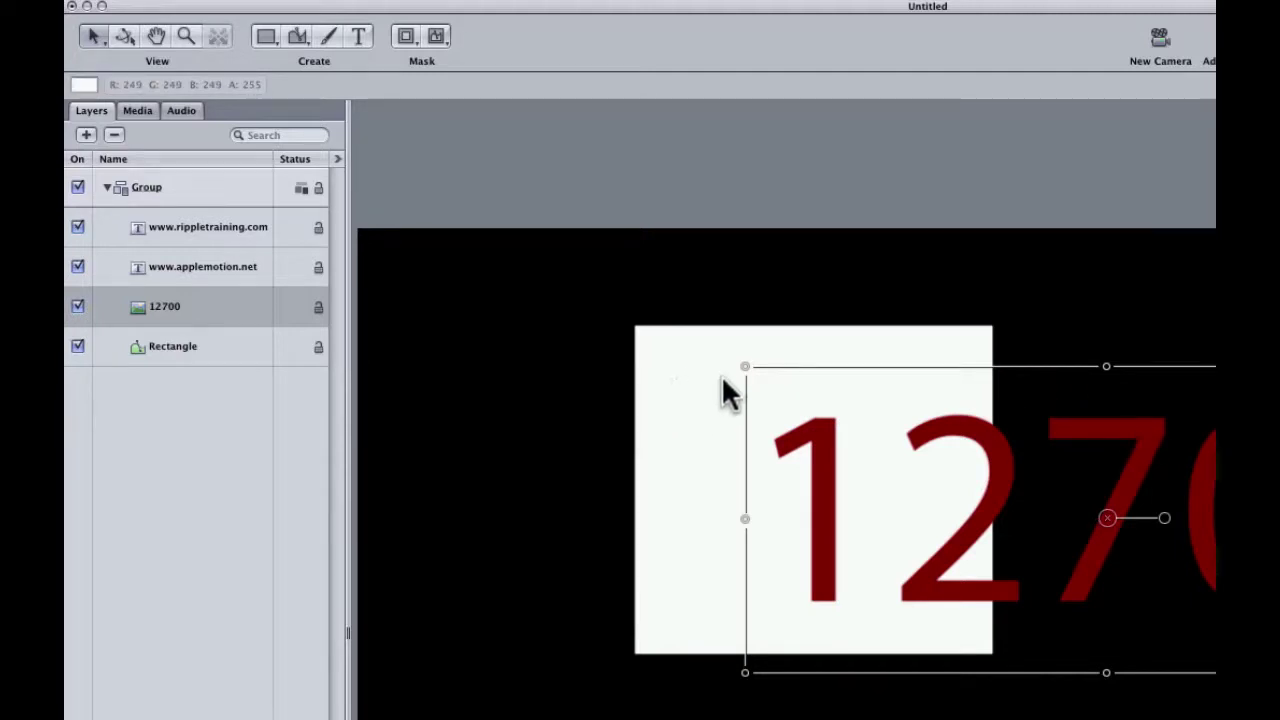
# Step: Select the Rectangle layer and show its Fill colour as RGB Sliders, reading 249, 249, 249
pyautogui.click(696, 385)
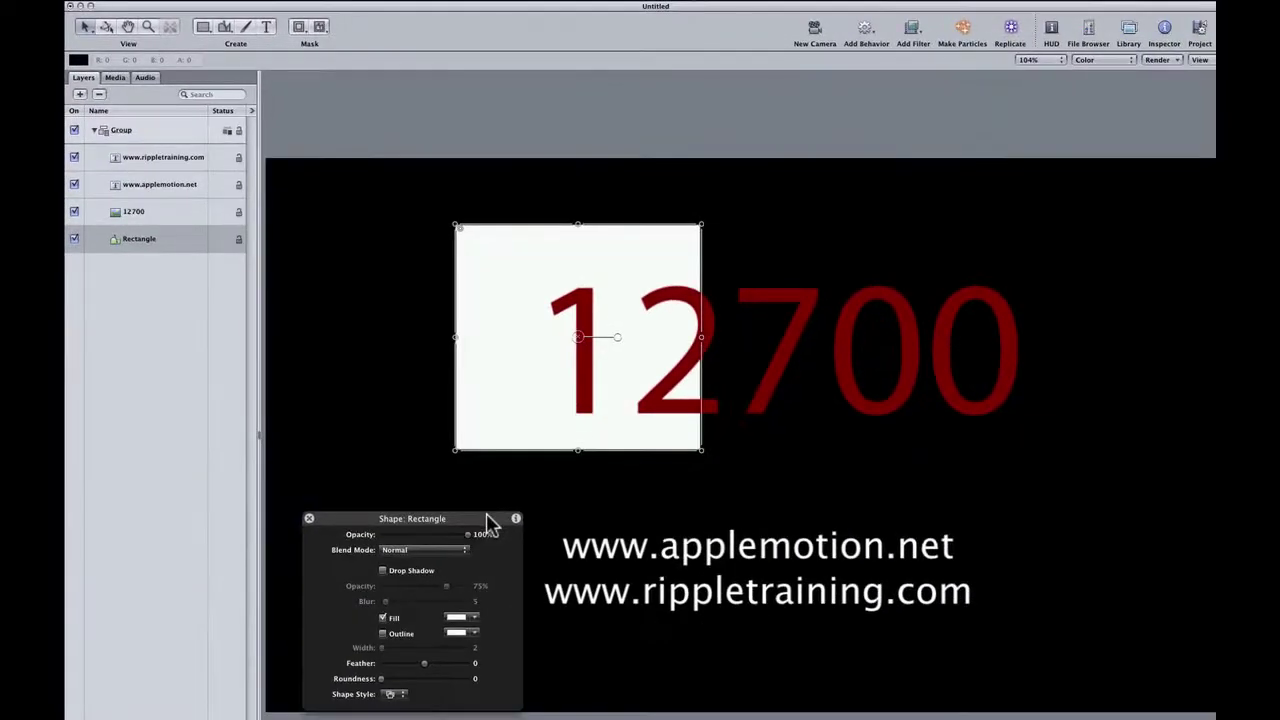
pyautogui.moveTo(490, 520); pyautogui.dragTo(399, 348)
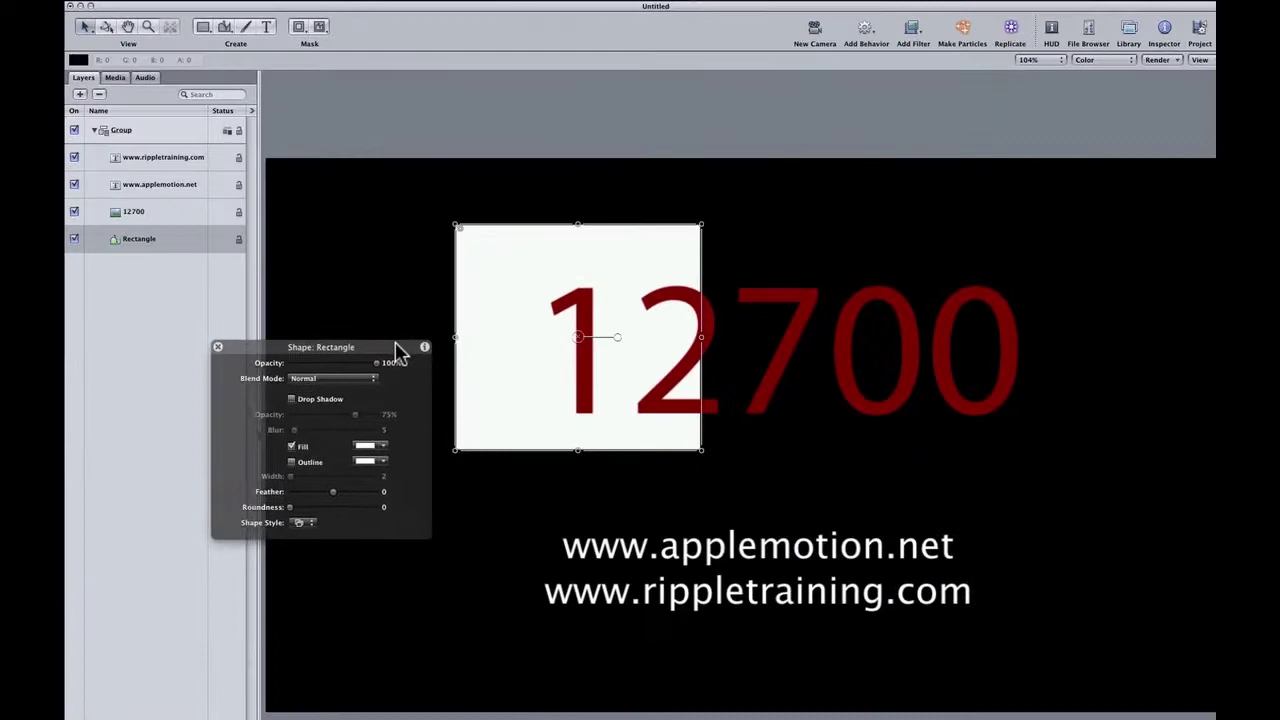
pyautogui.click(368, 452)
pyautogui.moveTo(265, 291); pyautogui.dragTo(346, 230)
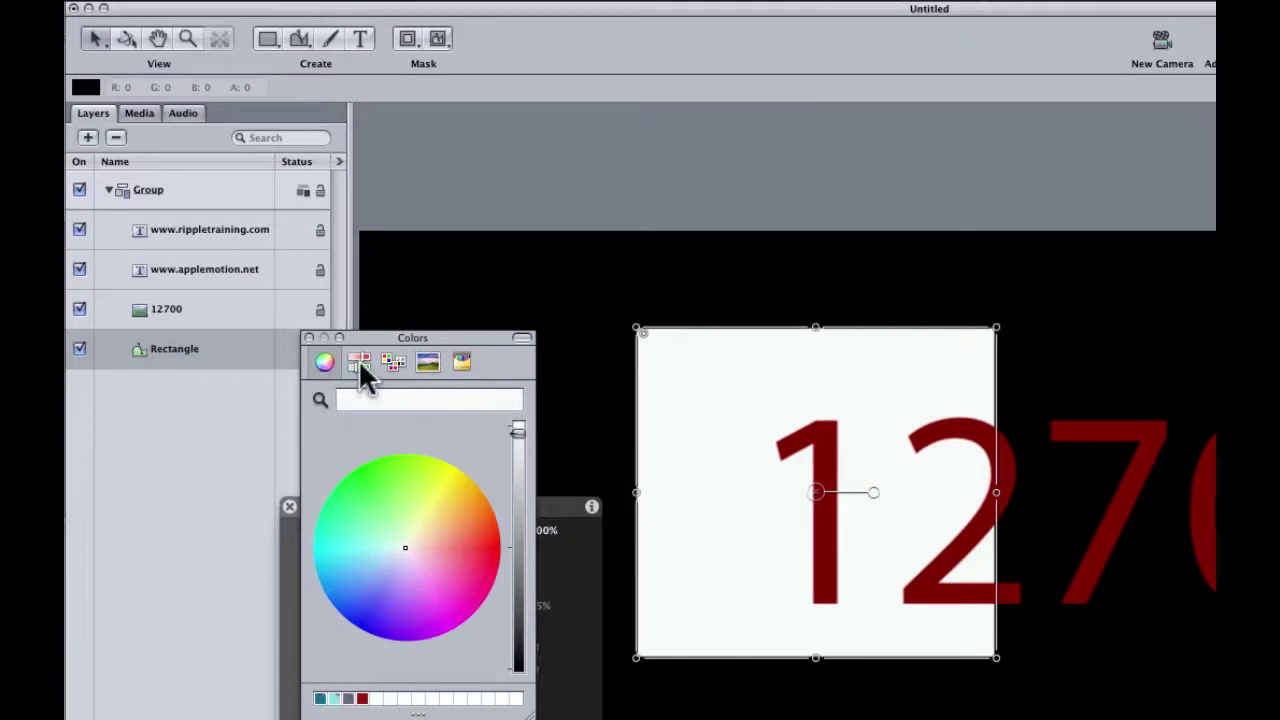
pyautogui.click(358, 361)
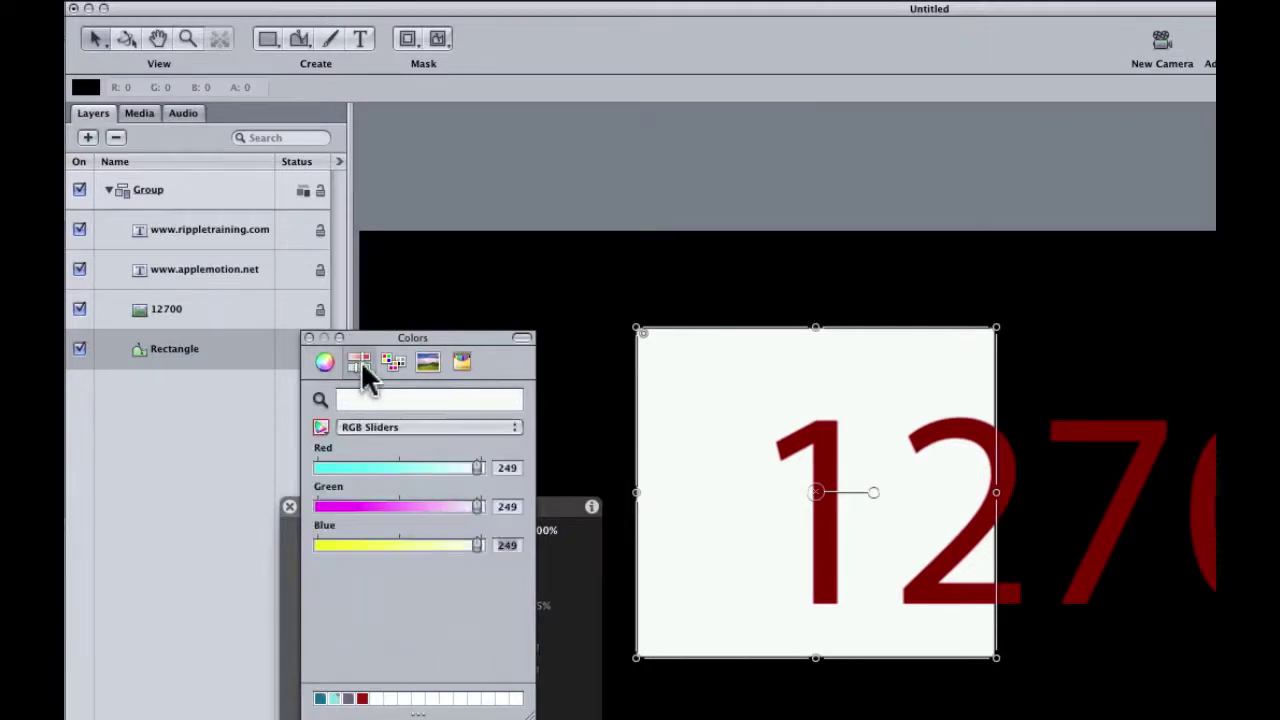
pyautogui.click(414, 428)
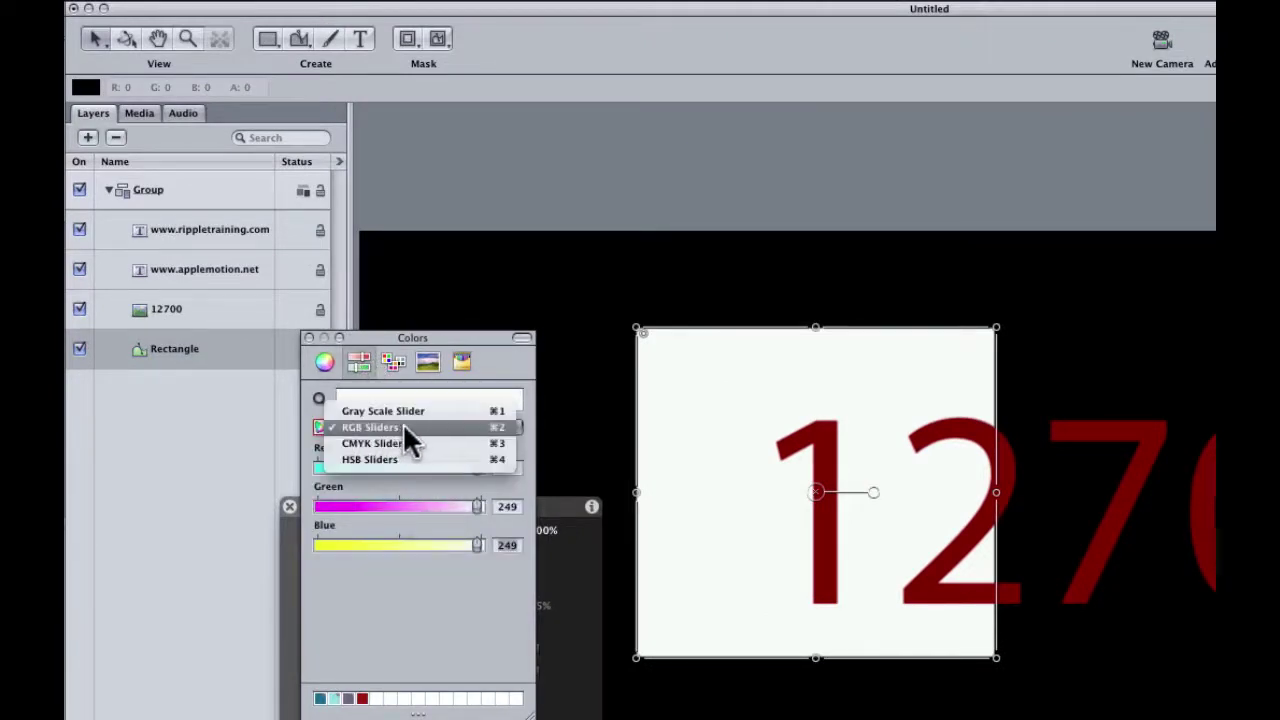
pyautogui.click(404, 428)
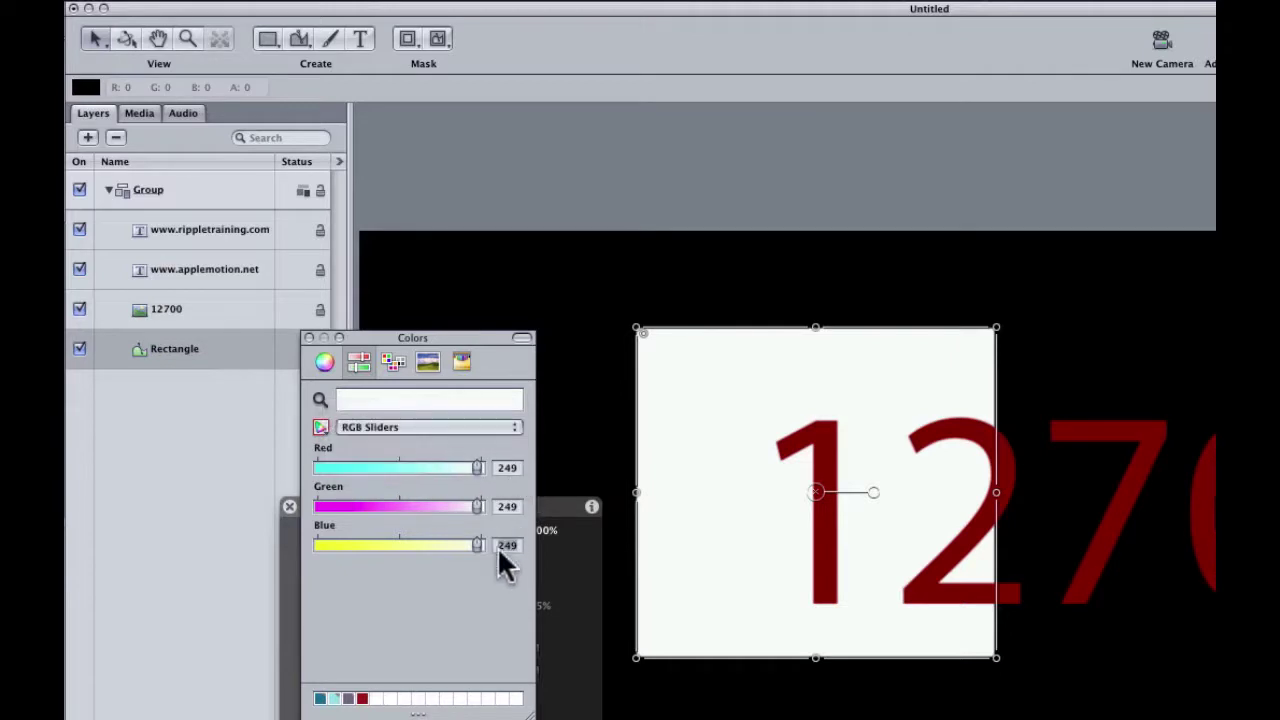
# Step: Sample the 12700 graphic's red into the rectangle fill and nudge the rectangle right
pyautogui.click(318, 400)
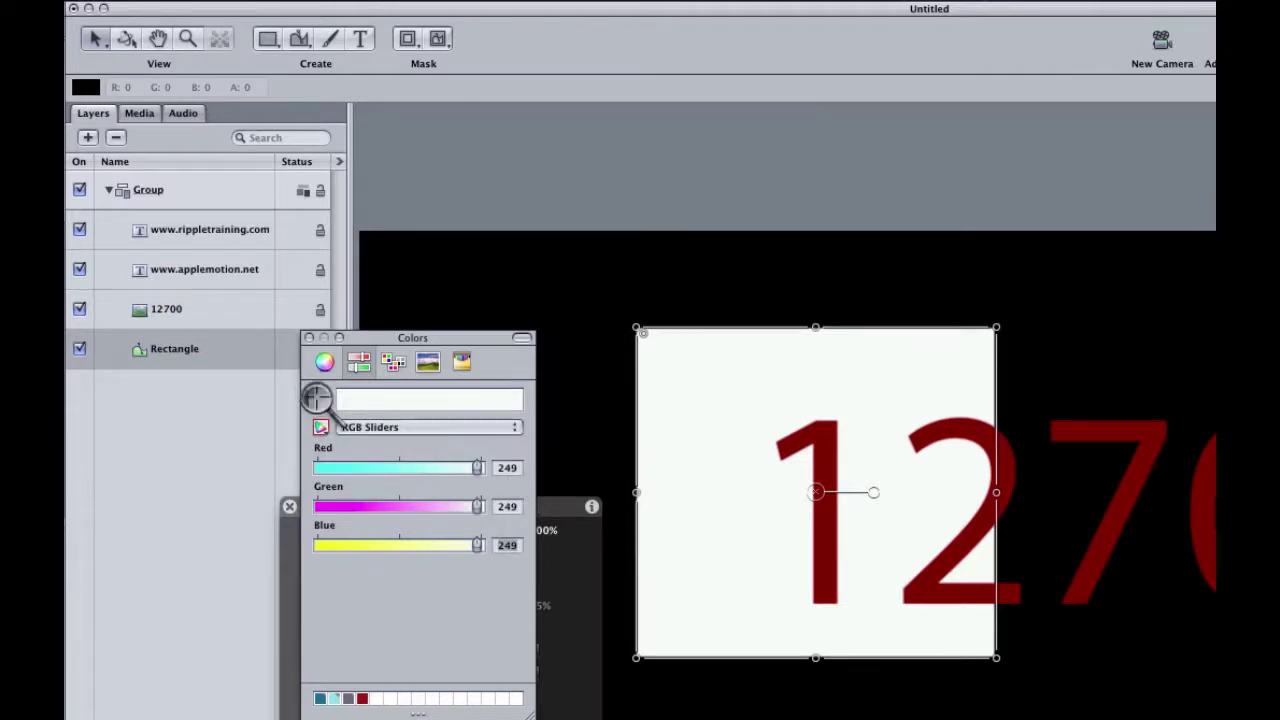
pyautogui.click(1123, 430)
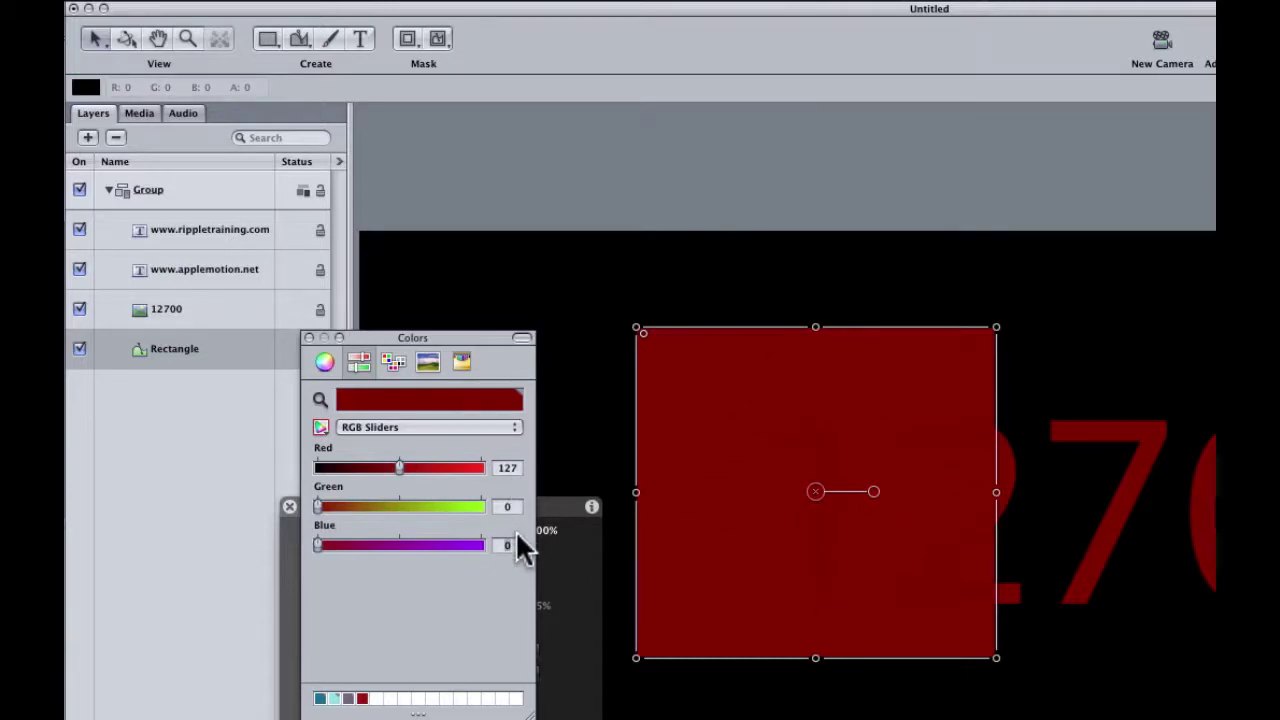
pyautogui.moveTo(727, 505); pyautogui.dragTo(708, 525)
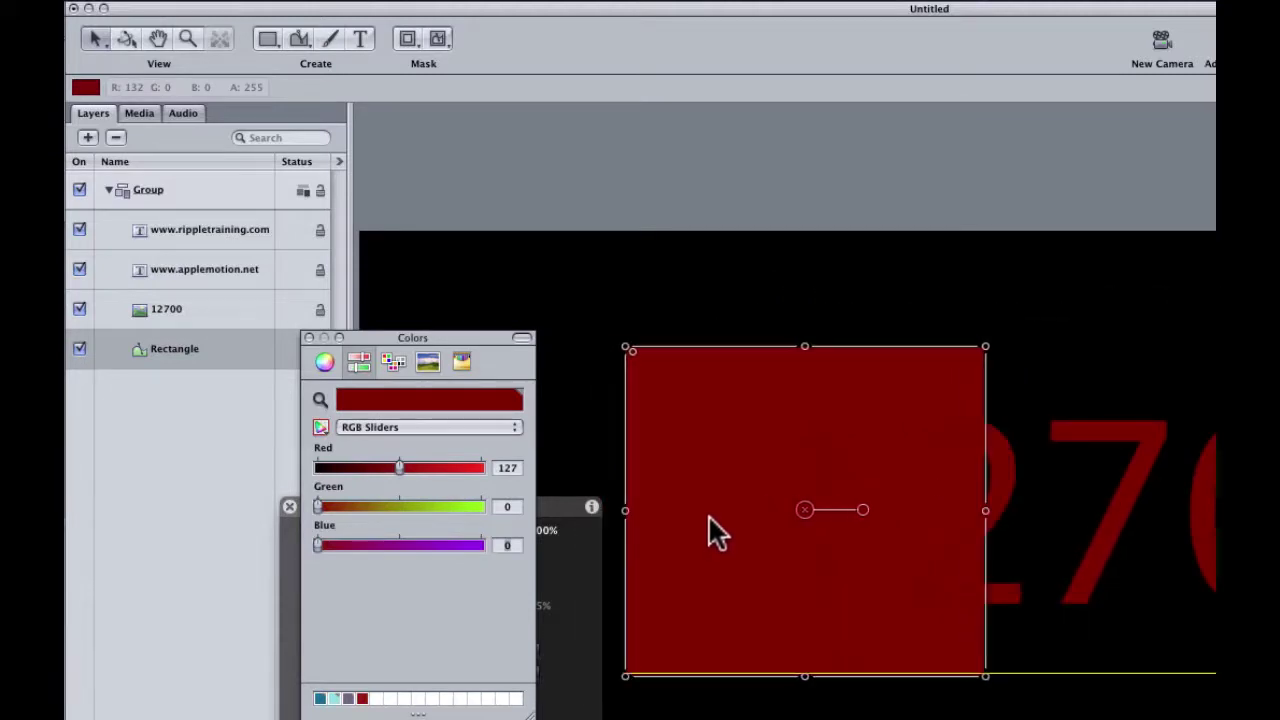
# Step: Adjust the rectangle's position with Shift-arrow nudges, then zoom out to show the whole rectangle
pyautogui.moveTo(877, 551); pyautogui.dragTo(1083, 566)
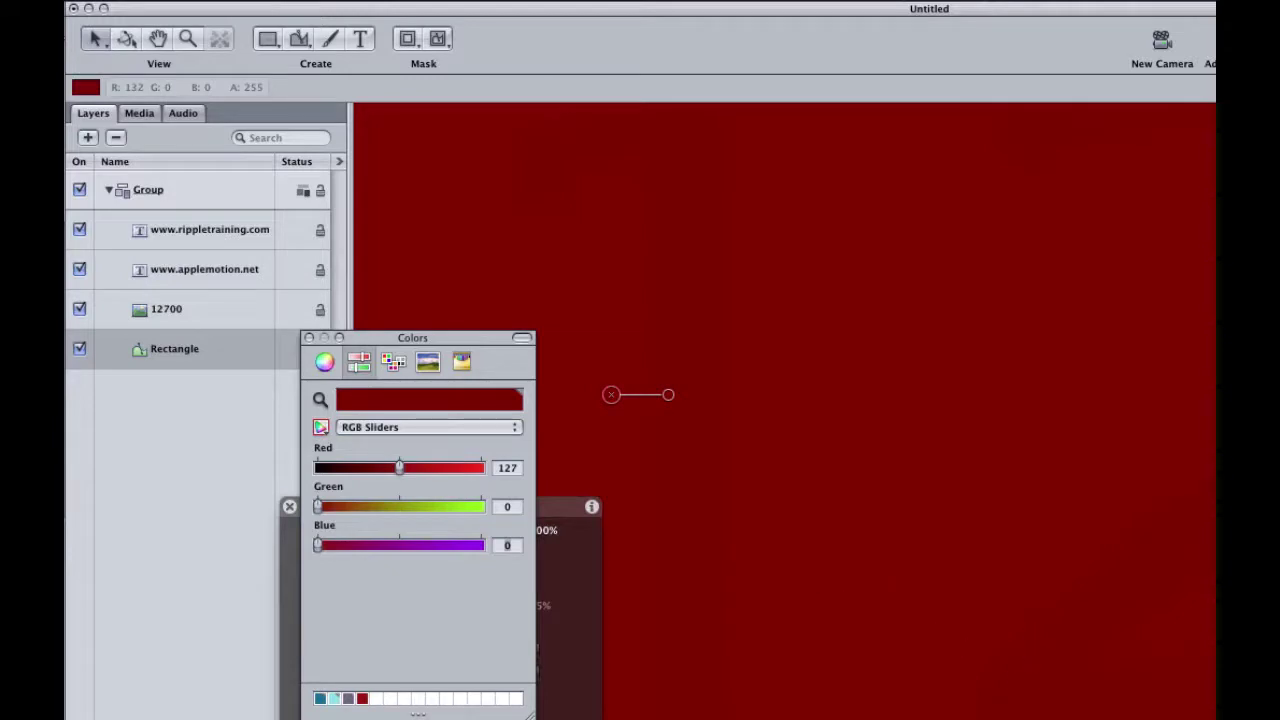
pyautogui.hotkey('shift', 'Right')
pyautogui.hotkey('shift', 'Up')
pyautogui.hotkey('shift', 'Left')
pyautogui.hotkey('shift', 'Left')
pyautogui.hotkey('shift', 'Left')
pyautogui.hotkey('shift', 'Right')
pyautogui.hotkey('shift', 'Right')
pyautogui.hotkey('shift', 'Right')
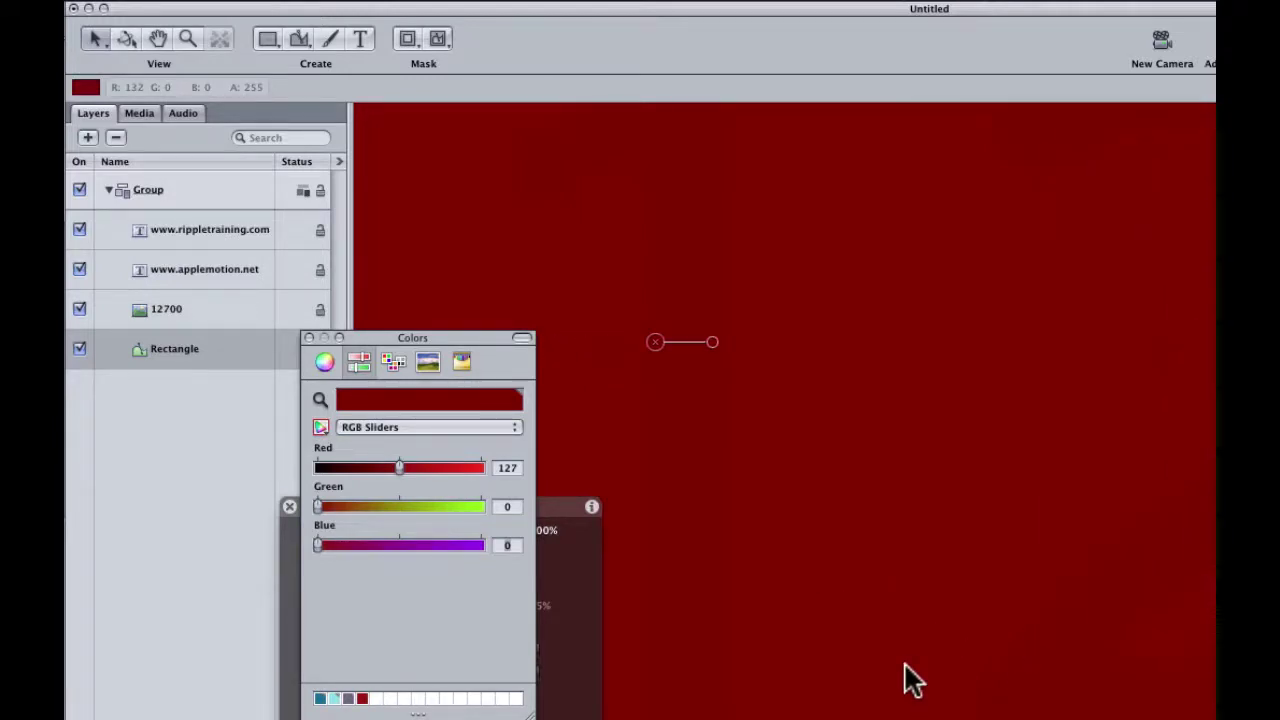
pyautogui.press('super+minus')
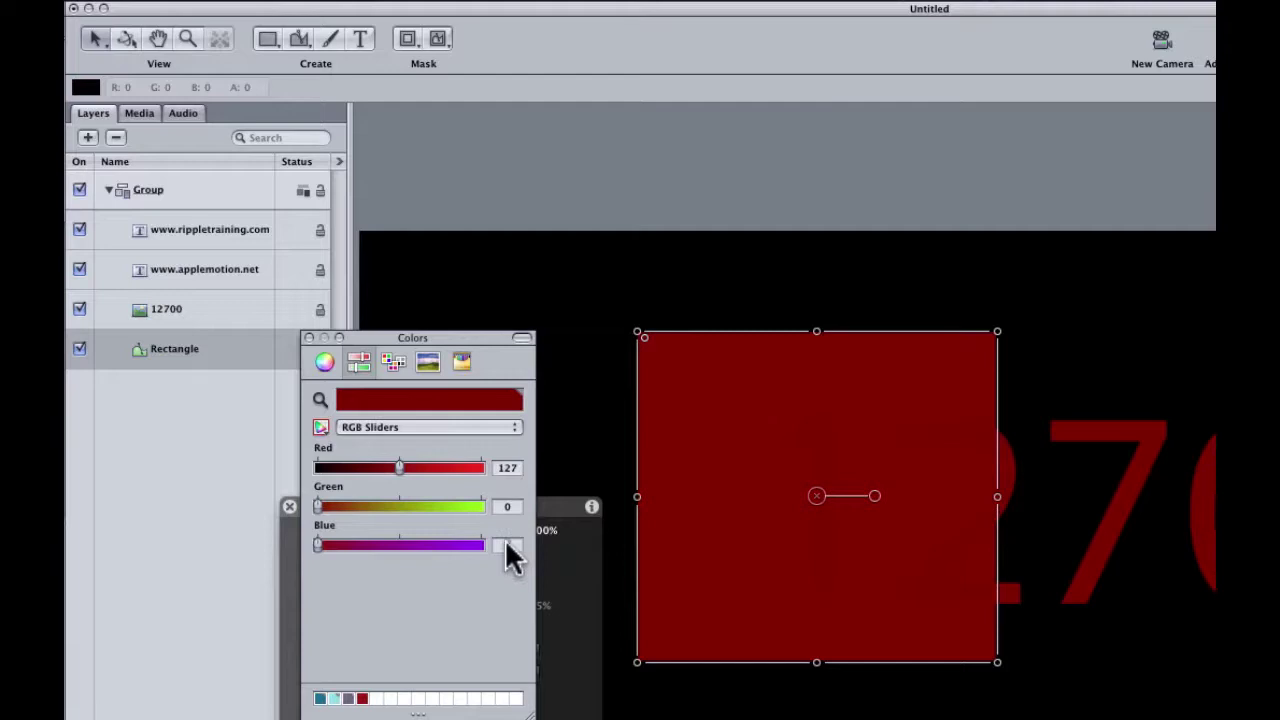
# Step: Reselect the Rectangle layer and load its fill into the sliders, revealing RGB 132, 0, 0
pyautogui.moveTo(474, 338); pyautogui.dragTo(326, 343)
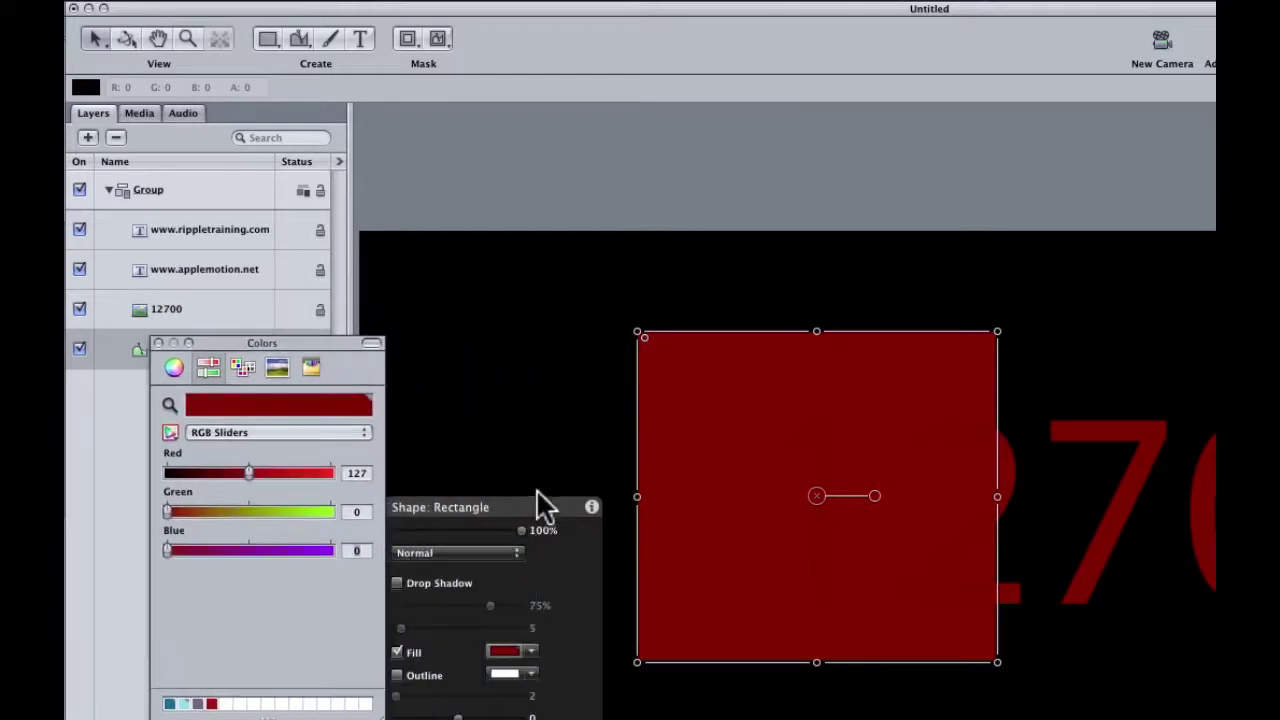
pyautogui.moveTo(537, 506); pyautogui.dragTo(732, 621)
pyautogui.moveTo(312, 341); pyautogui.dragTo(349, 421)
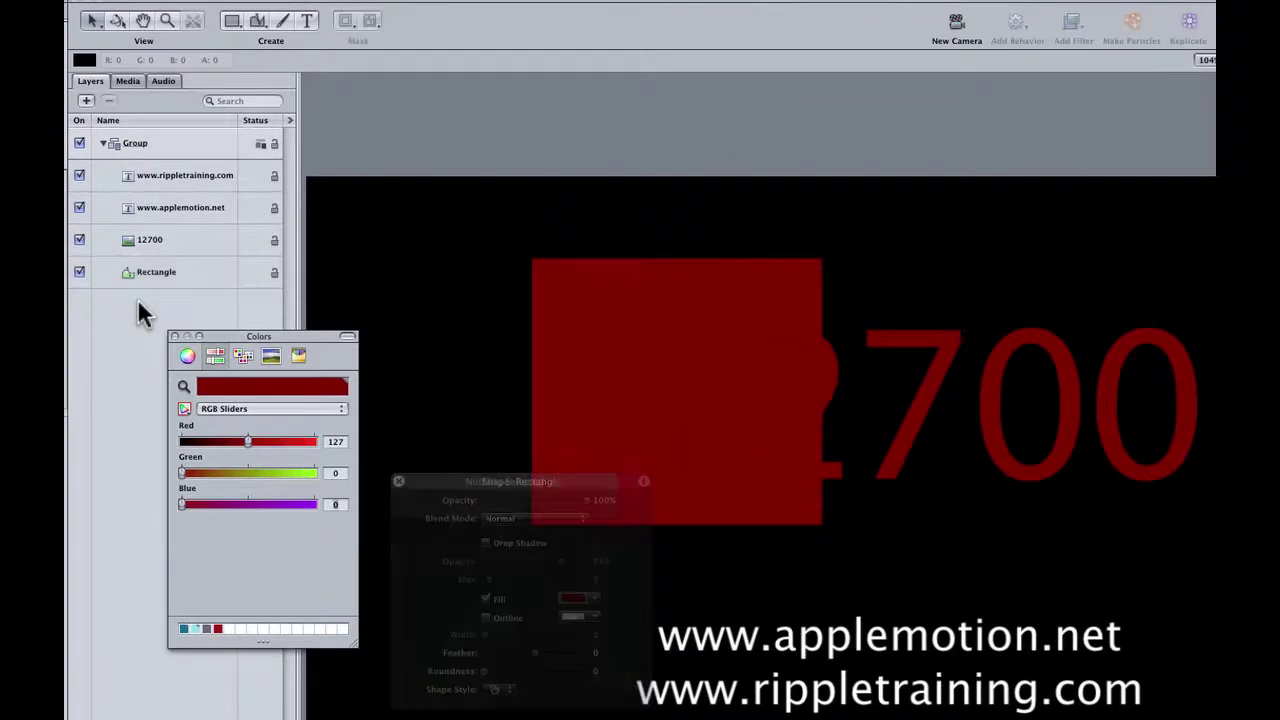
pyautogui.click(138, 272)
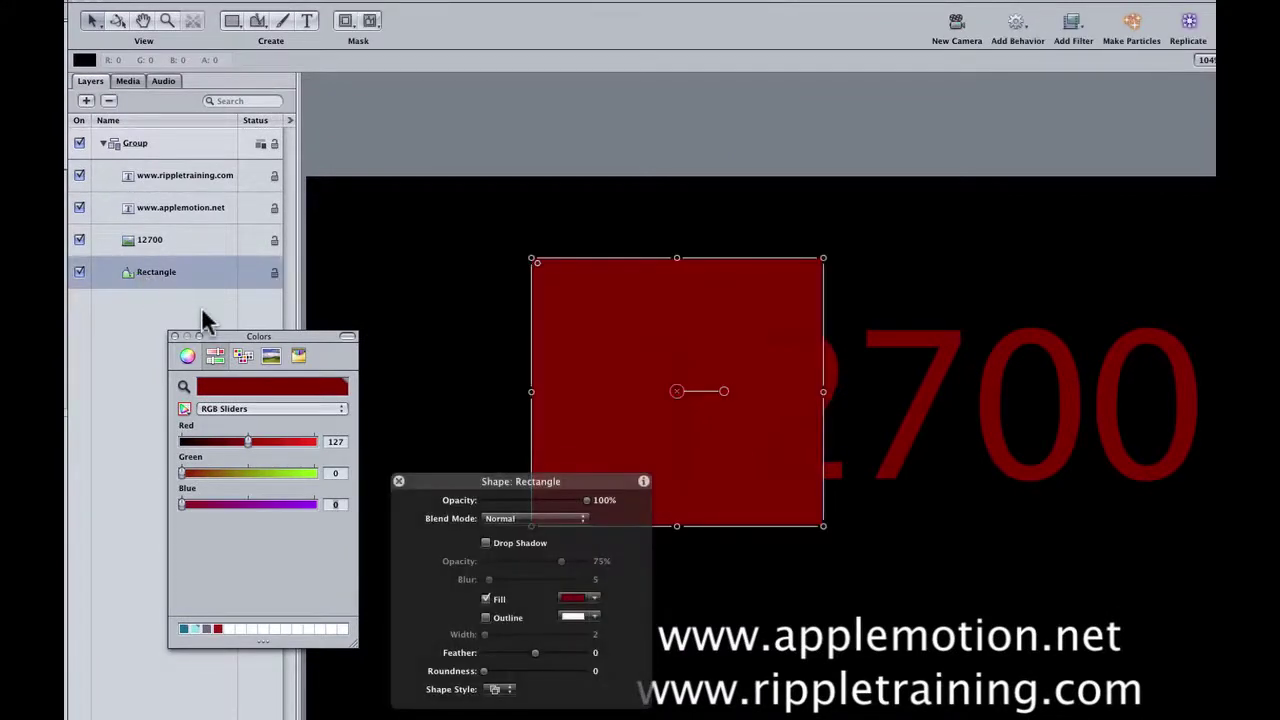
pyautogui.click(576, 601)
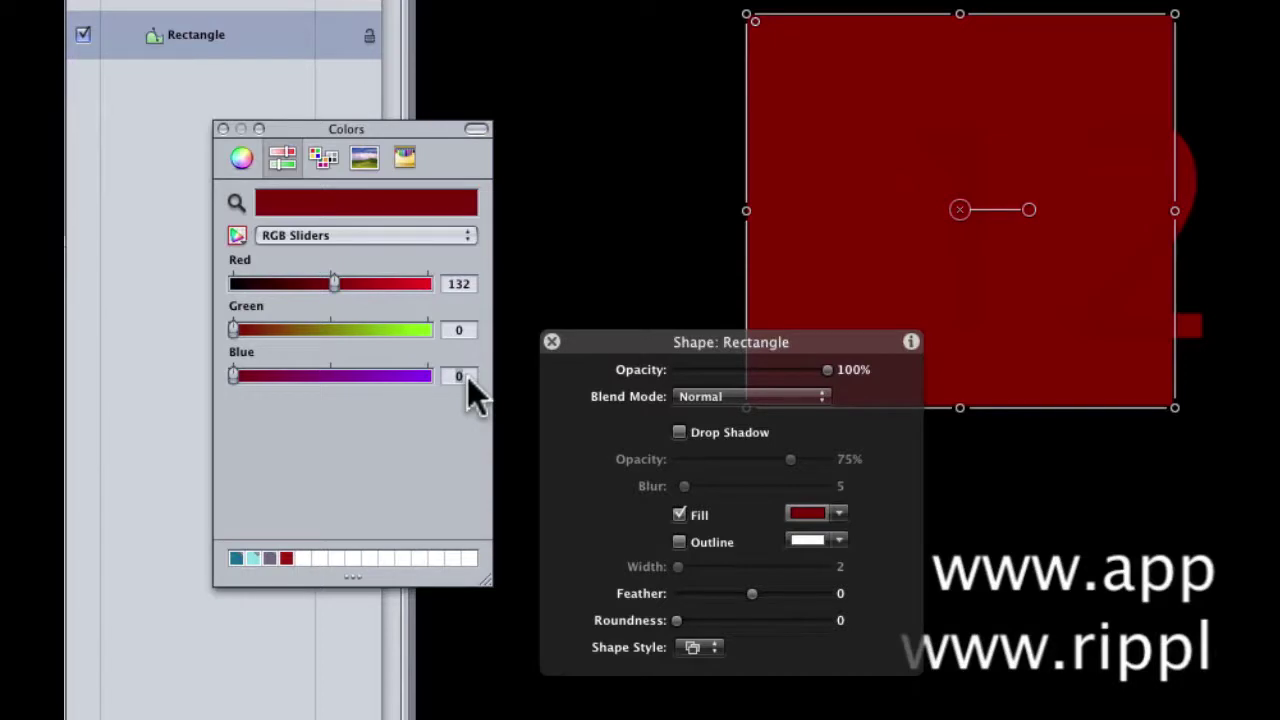
# Step: Change the fill's Red value from 132 to 127
pyautogui.click(472, 284)
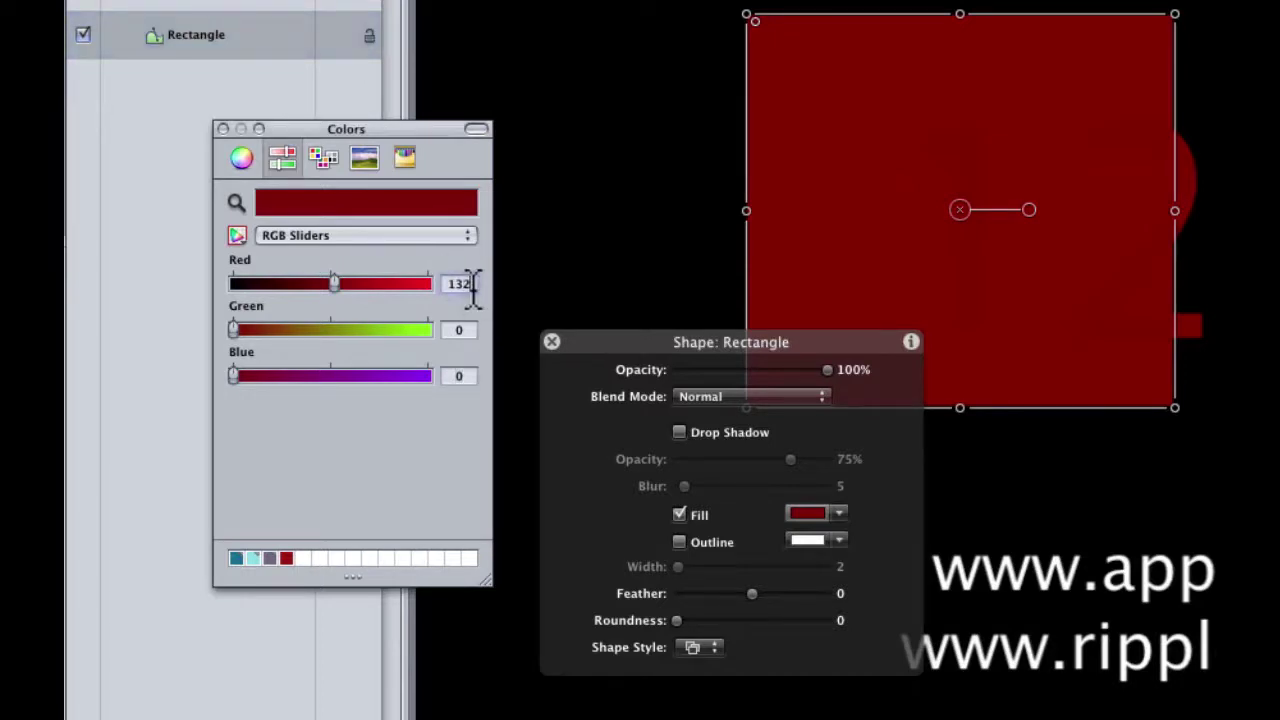
pyautogui.moveTo(472, 284); pyautogui.dragTo(443, 281)
pyautogui.write('127')
# Step: Drag the rectangle up and left on the canvas and move the HUD aside
pyautogui.moveTo(563, 366); pyautogui.dragTo(456, 378)
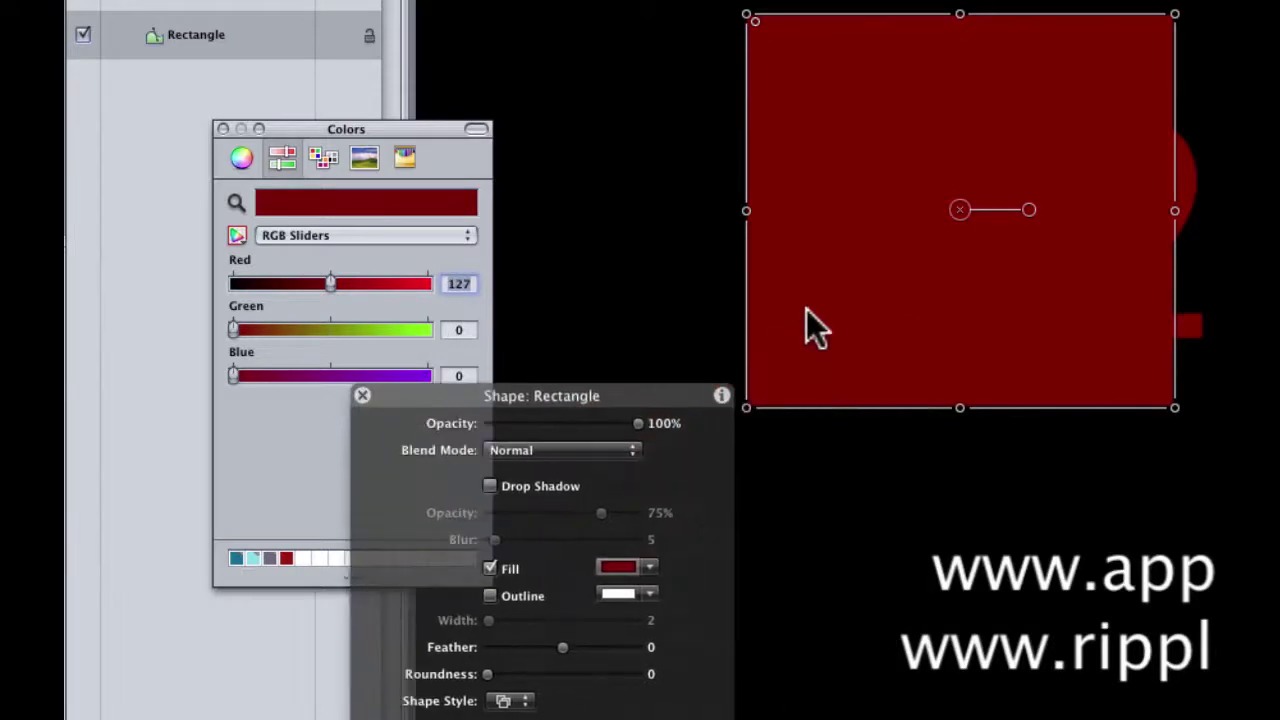
pyautogui.moveTo(809, 309); pyautogui.dragTo(697, 223)
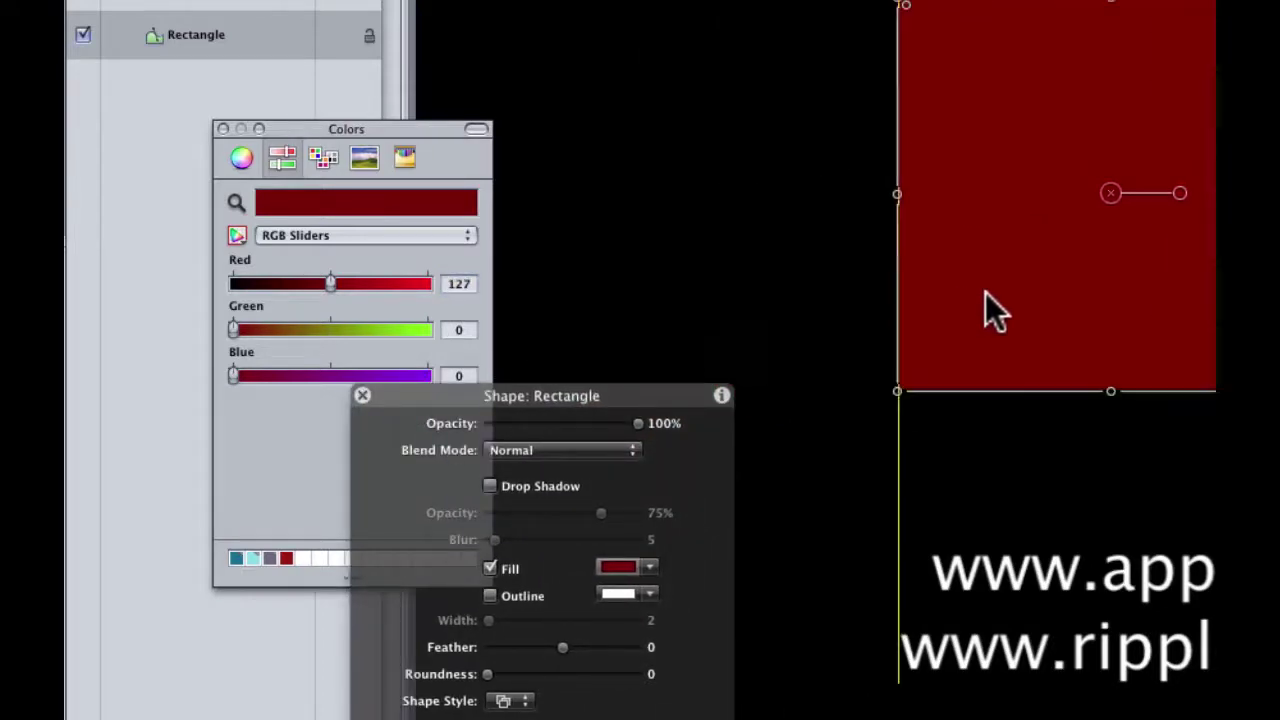
pyautogui.moveTo(985, 293); pyautogui.dragTo(797, 274)
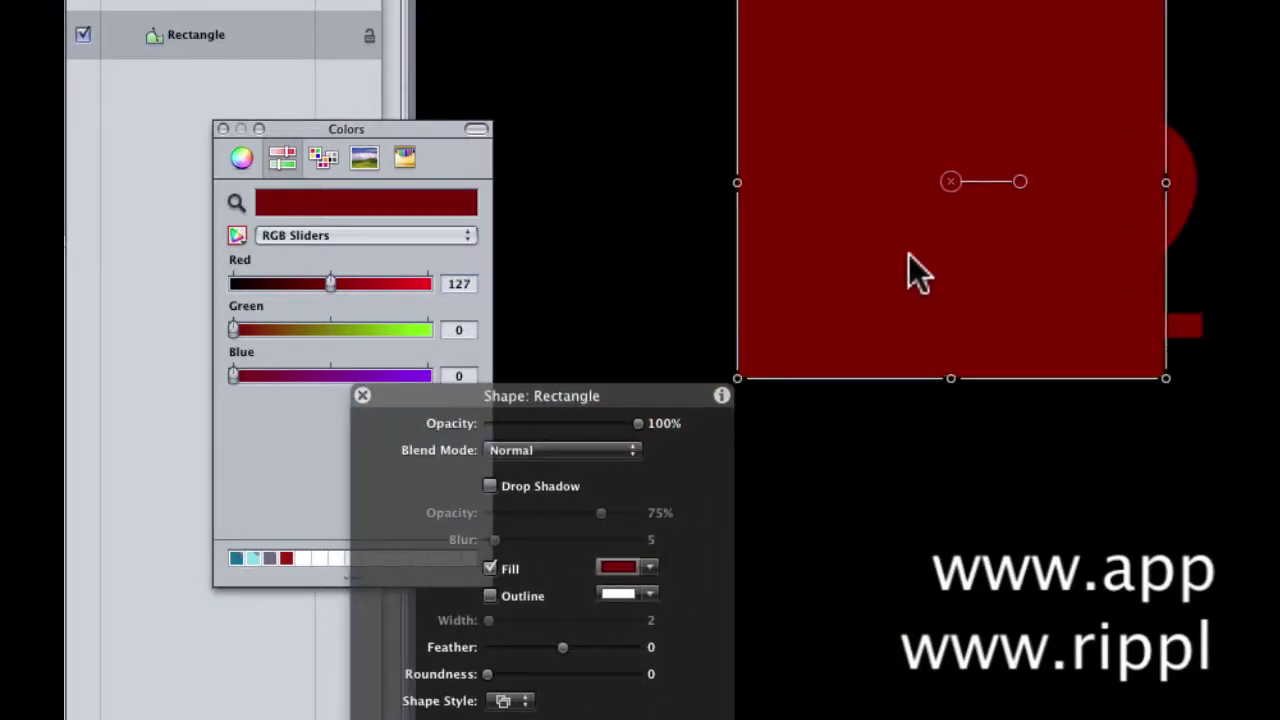
pyautogui.moveTo(910, 251); pyautogui.dragTo(909, 300)
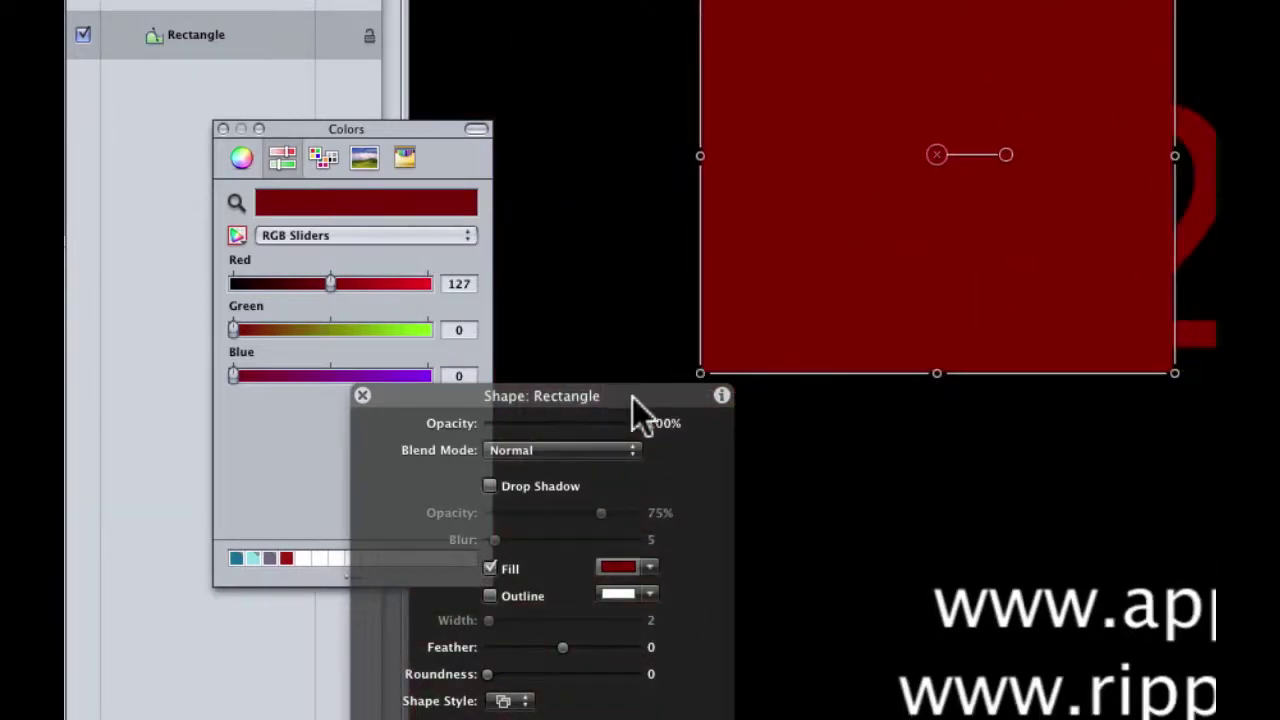
pyautogui.moveTo(632, 397); pyautogui.dragTo(678, 421)
# Step: Reselect the Rectangle, verify its fill reads RGB 127, 0, 0, and shift it slightly up-left
pyautogui.click(167, 137)
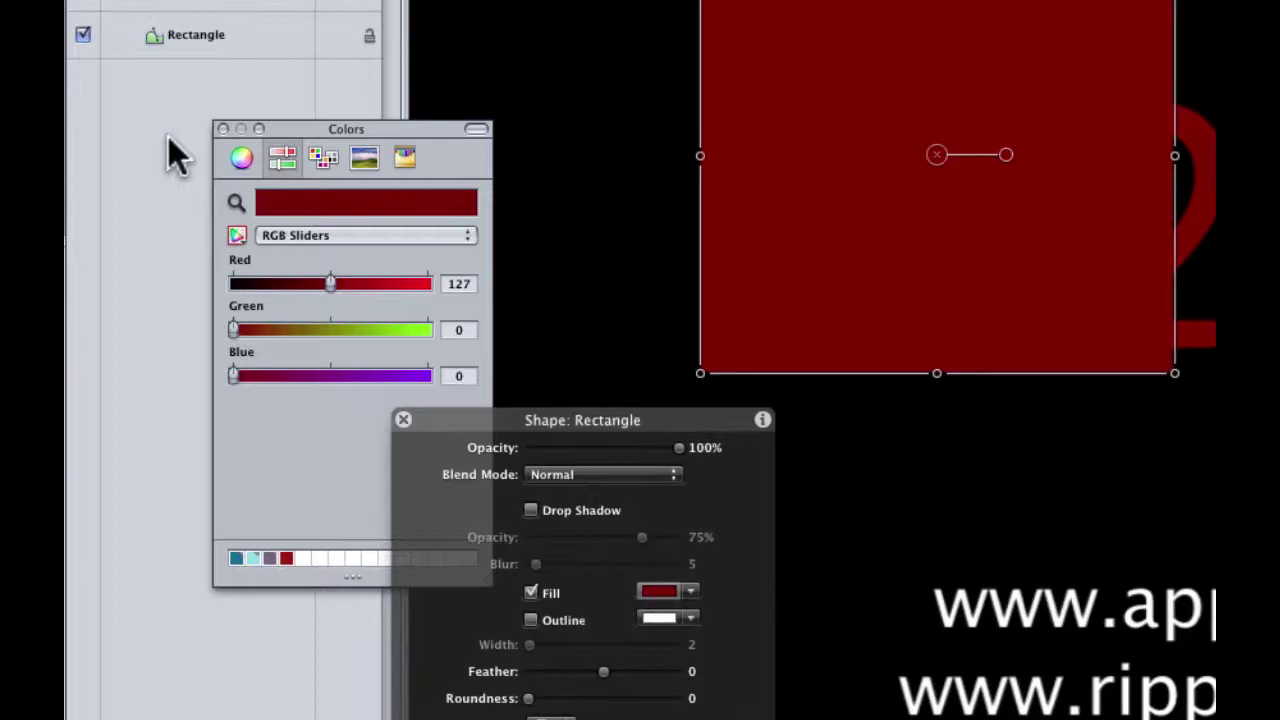
pyautogui.click(198, 43)
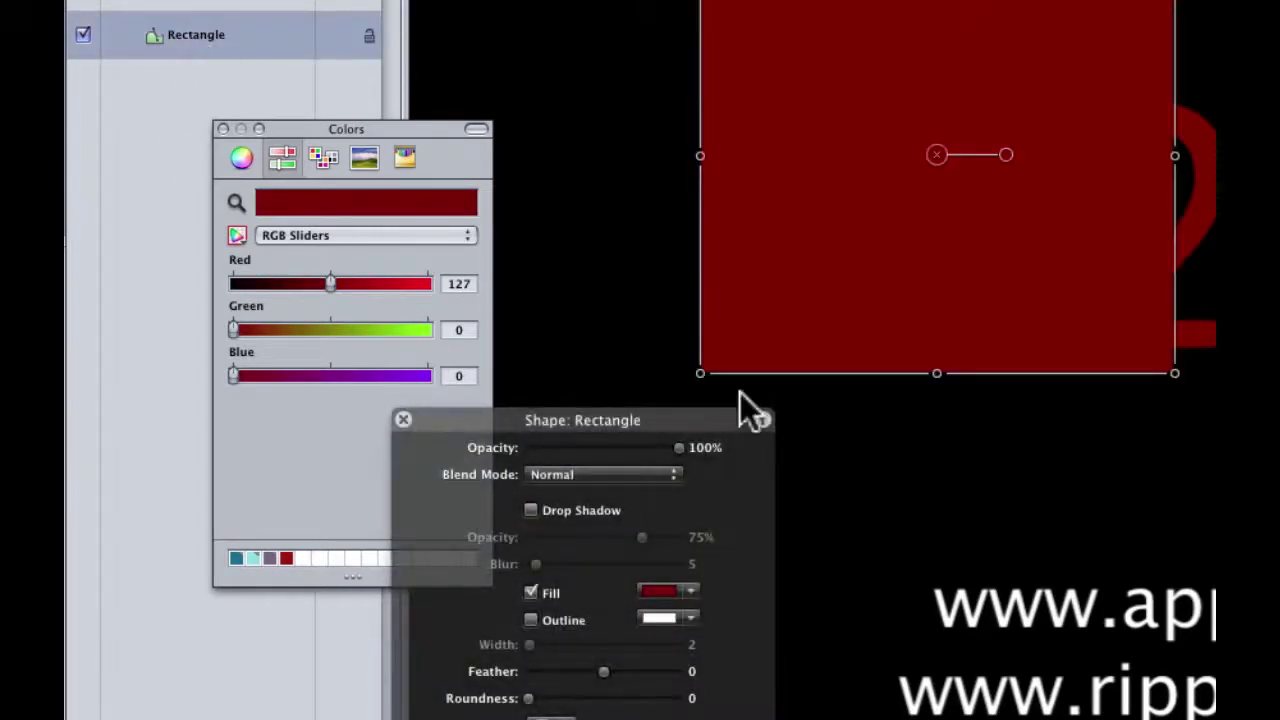
pyautogui.click(658, 592)
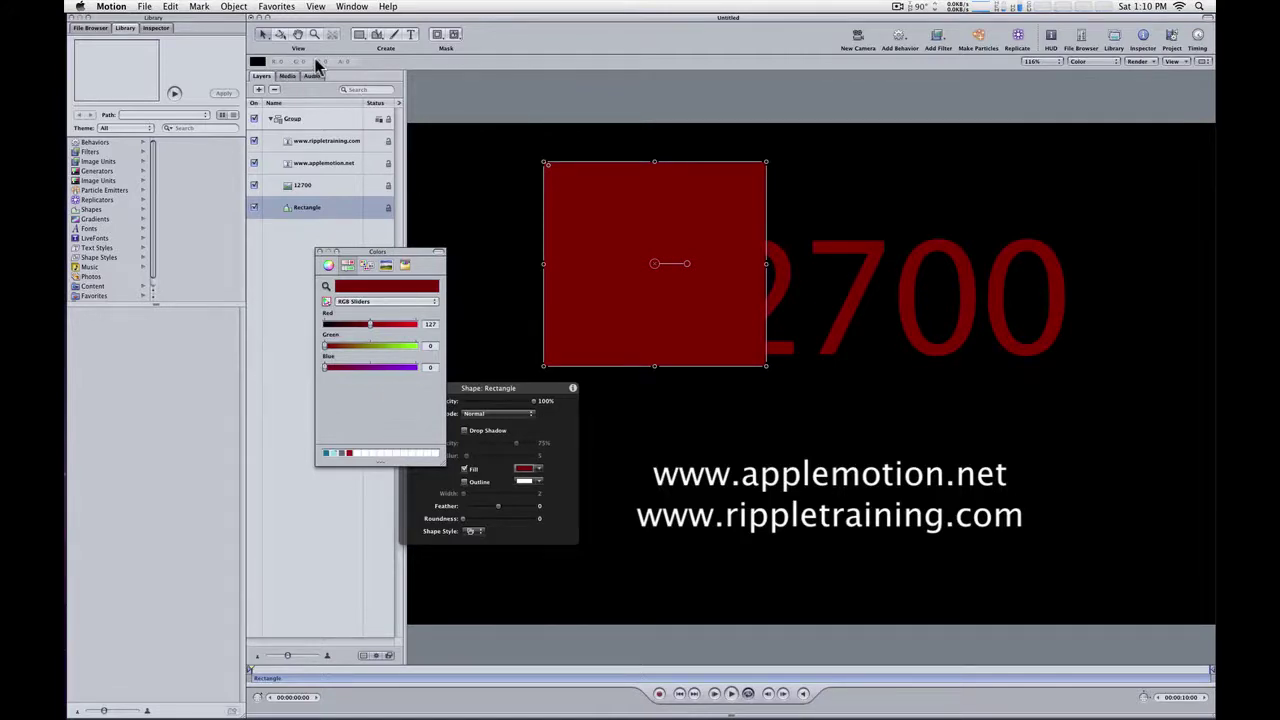
pyautogui.moveTo(600, 209); pyautogui.dragTo(592, 207)
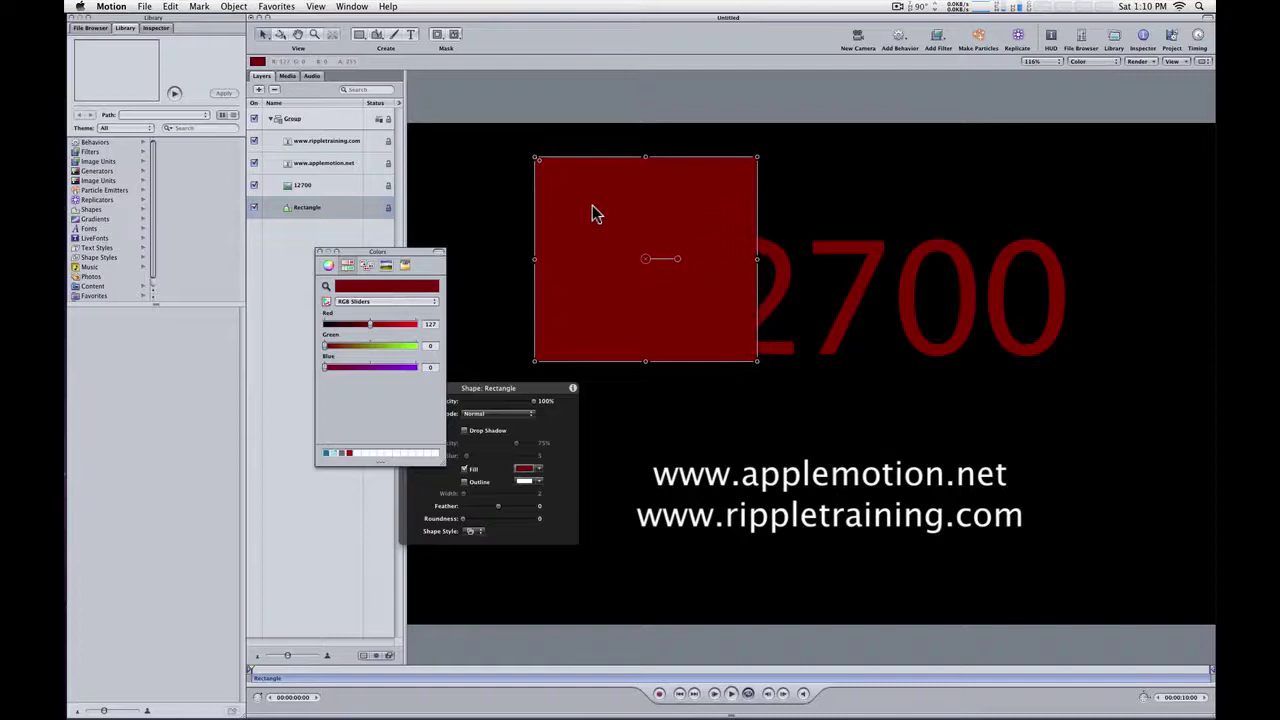